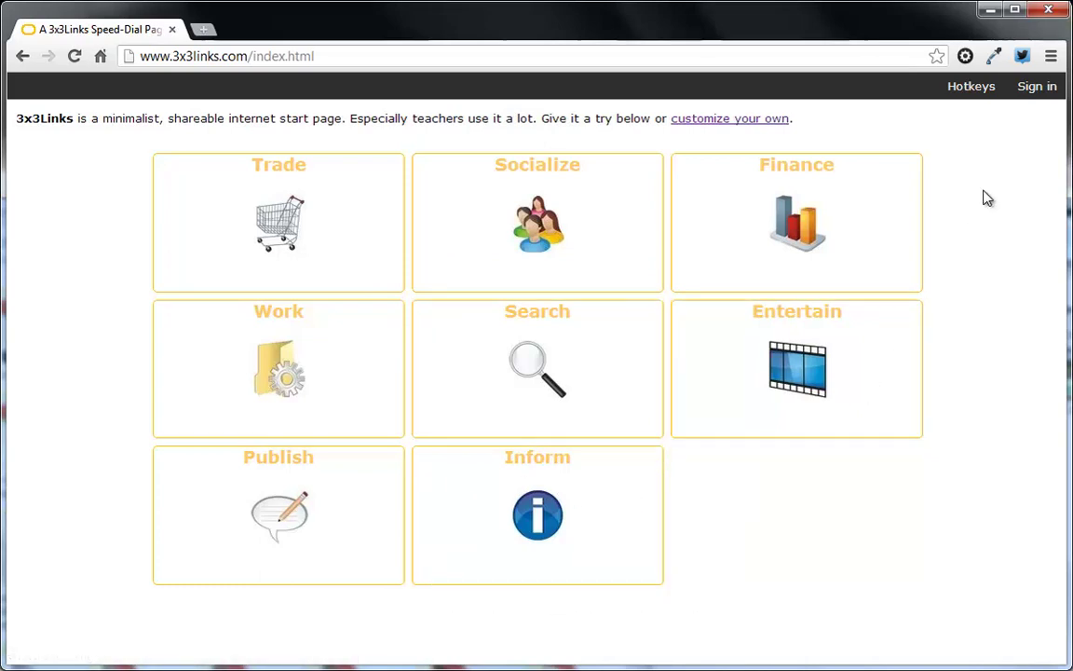
Sign in, open the unnamed page #2 and look inside its Caption folder before returning to Home
left_click(1036, 89)
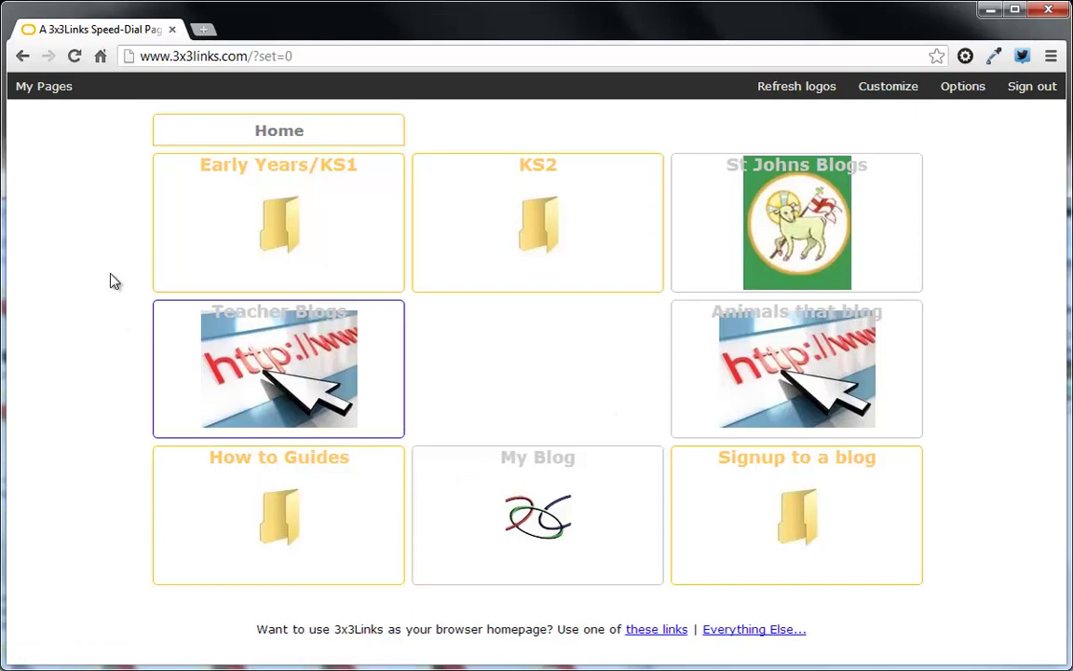
left_click(49, 92)
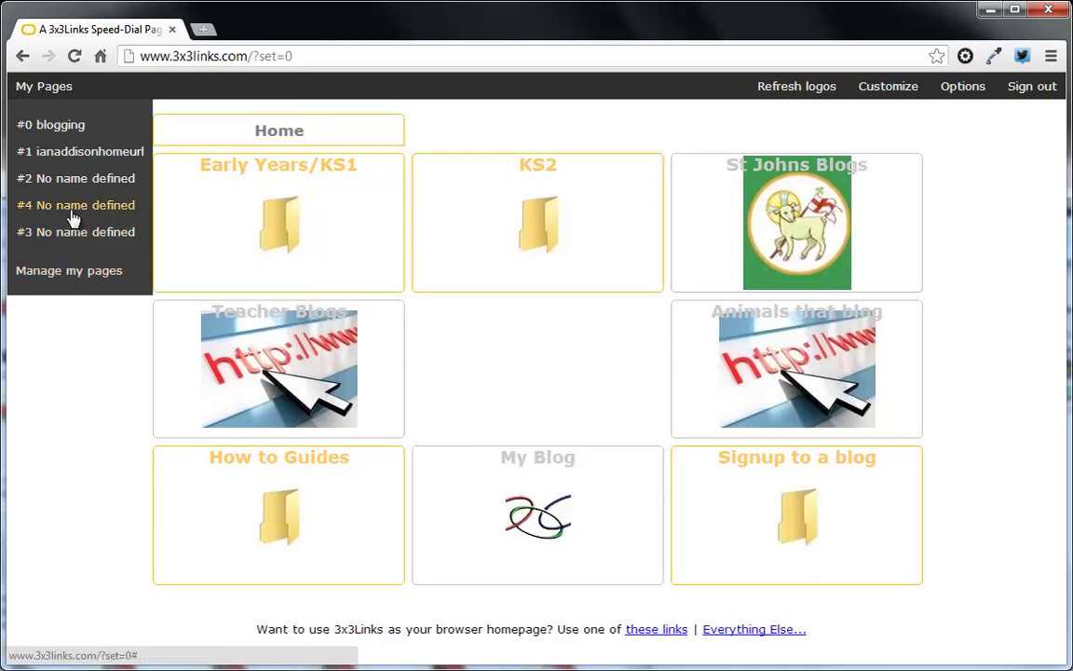
left_click(74, 180)
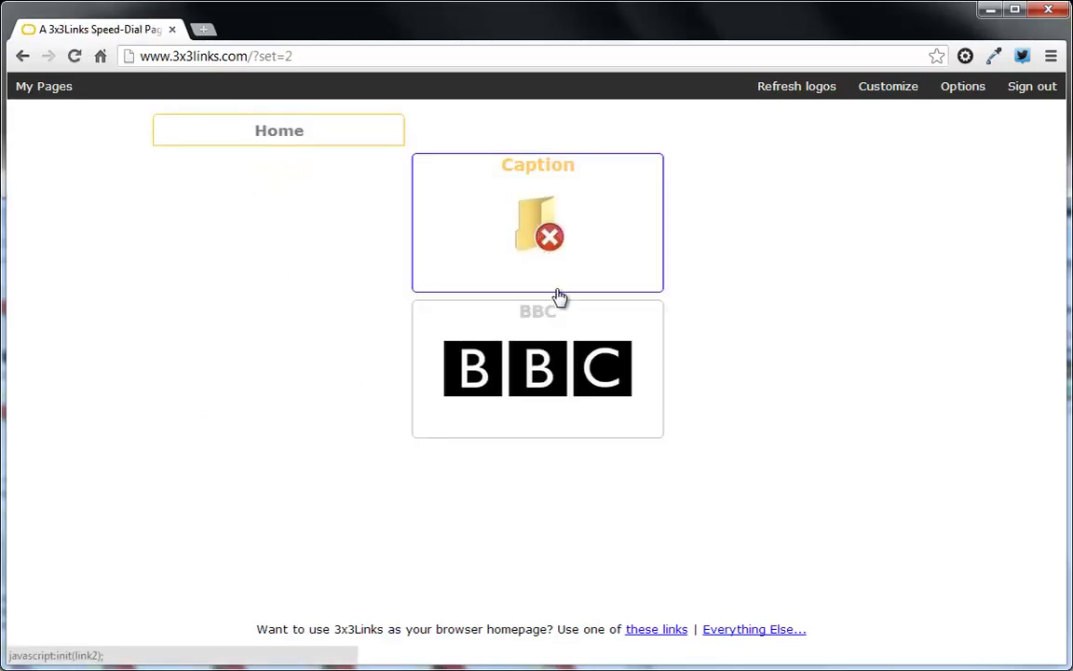
left_click(547, 239)
left_click(343, 141)
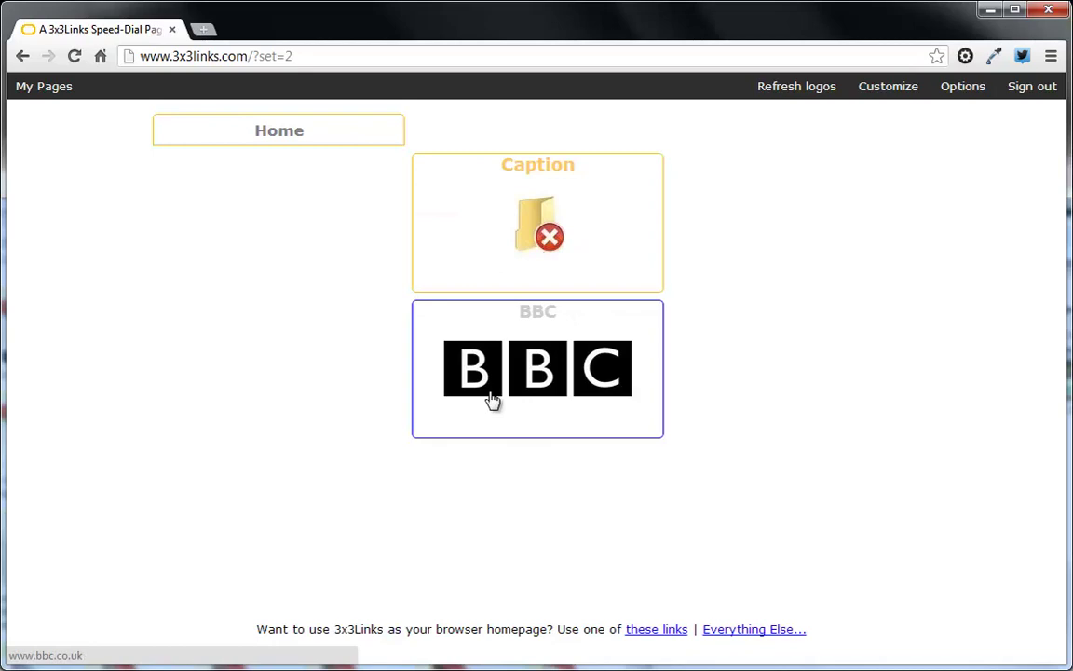
Start customizing page #2 and delete its Caption folder
mouse_move(883, 101)
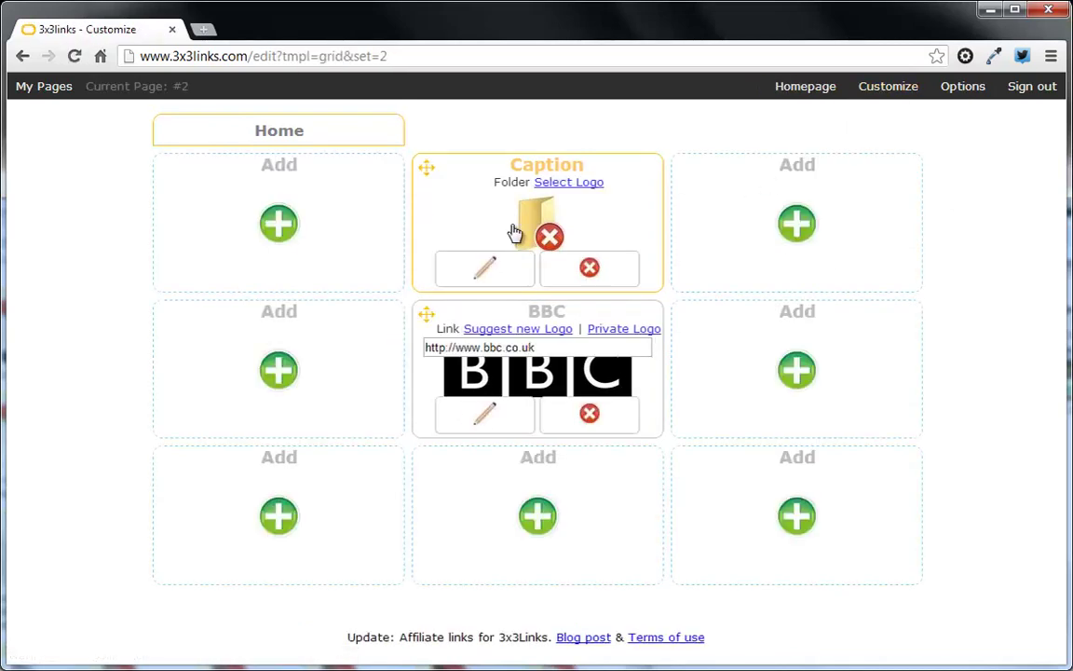
left_click(589, 268)
left_click(498, 279)
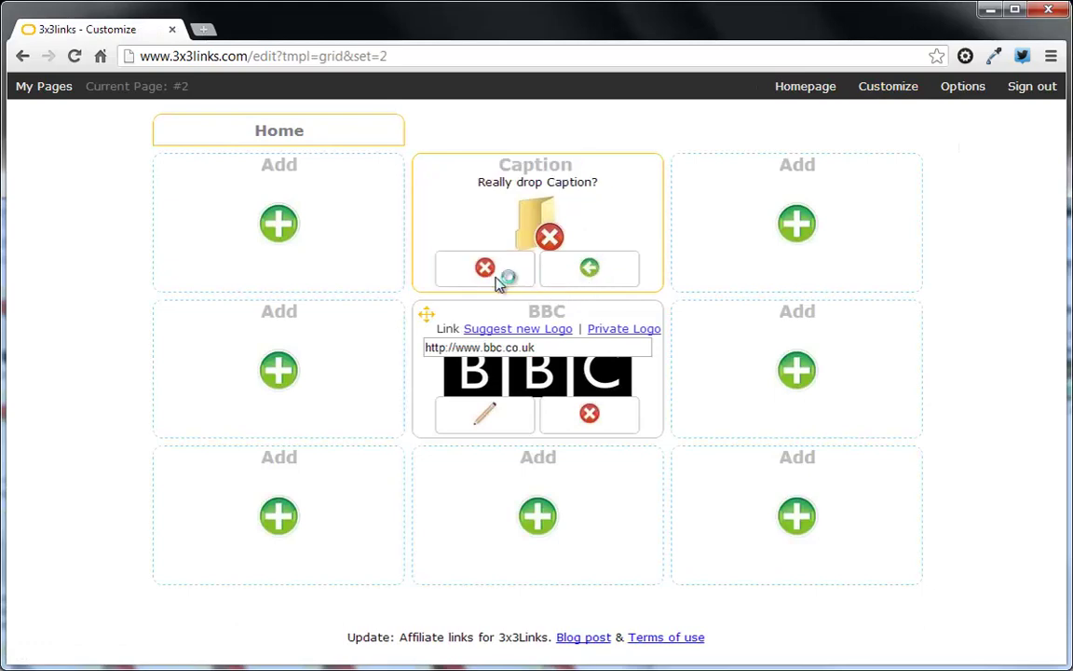
left_click(279, 224)
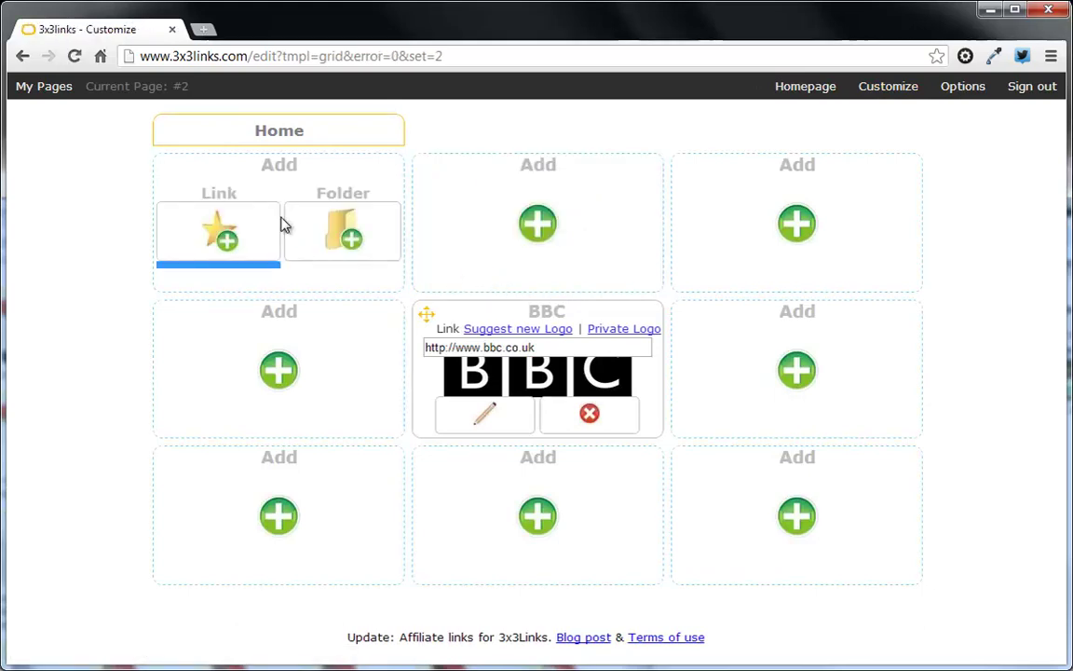
left_click(259, 242)
left_click(195, 166)
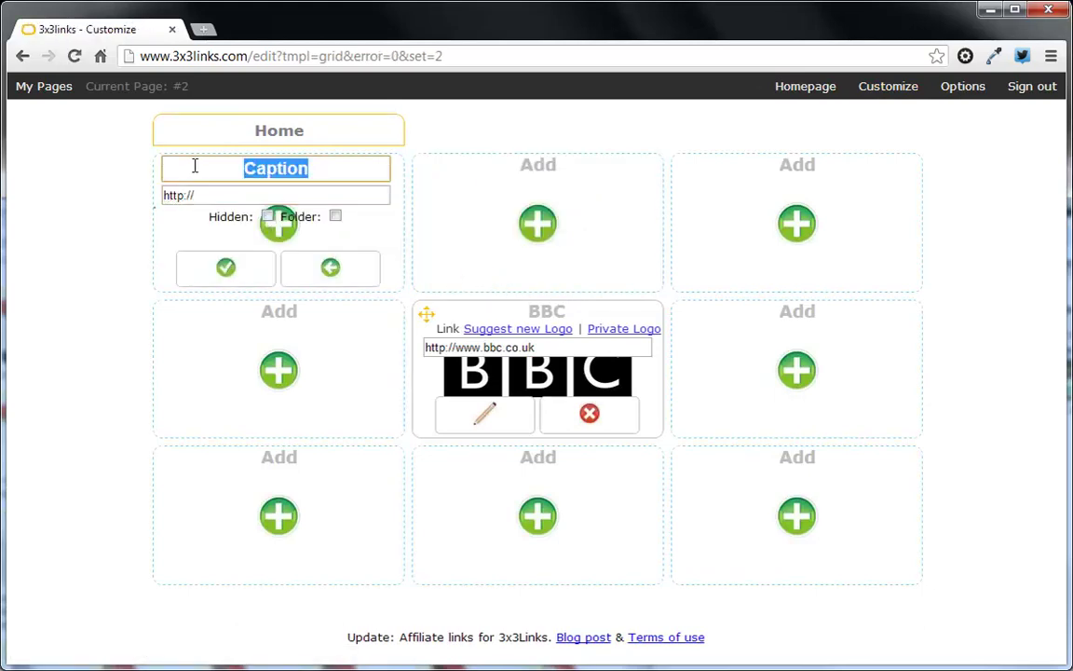
type("Google")
key("Tab")
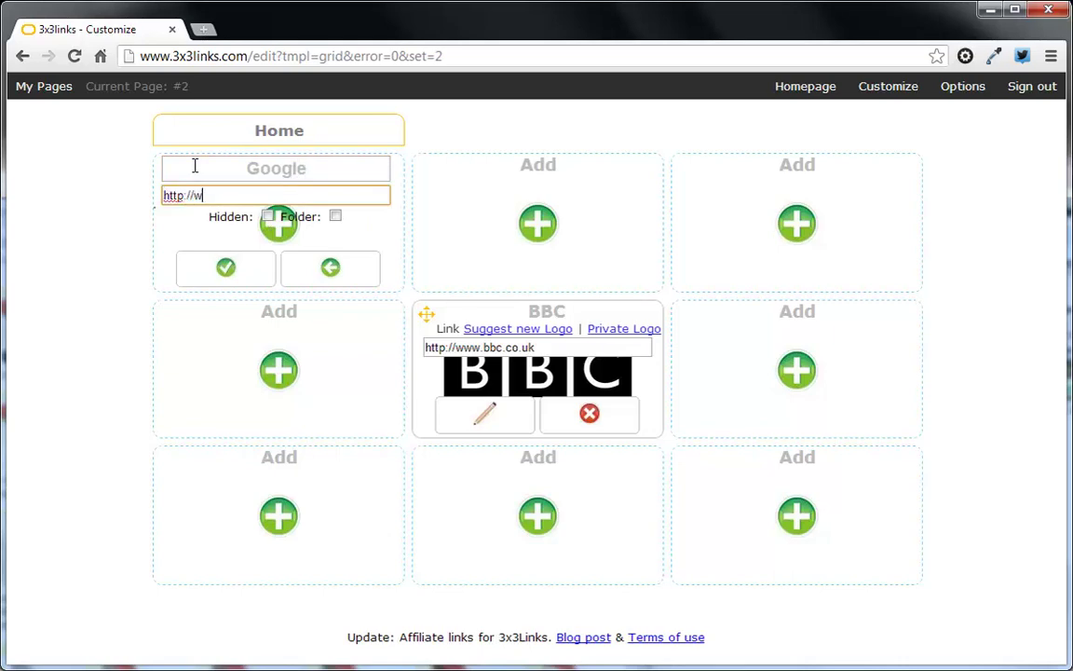
type("www.google.co.uk")
left_click(226, 268)
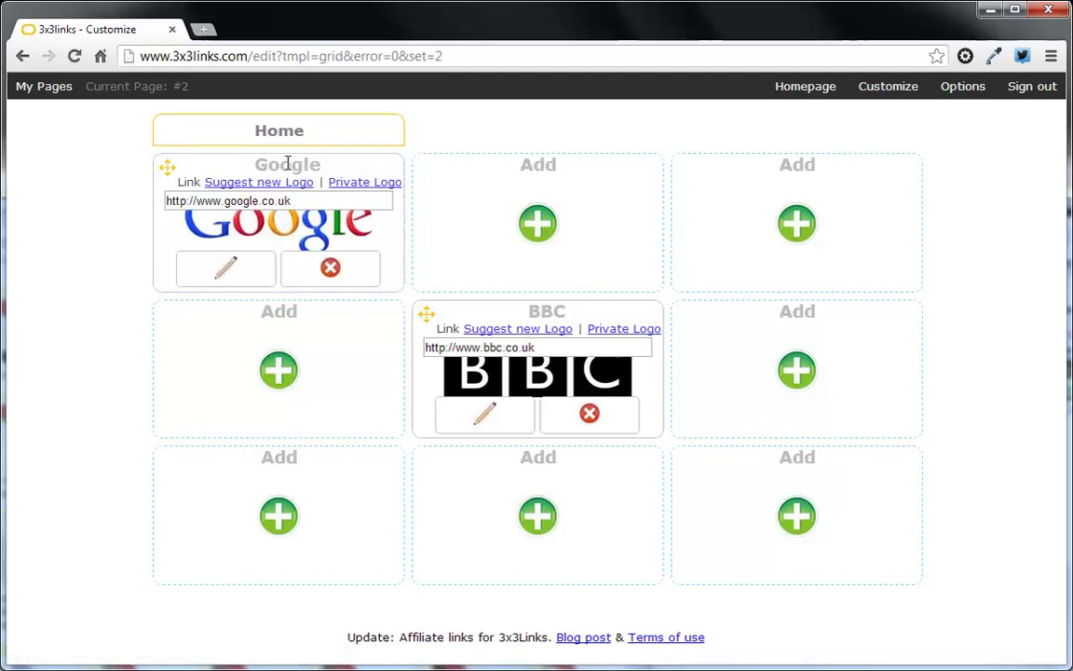
left_click_drag(167, 164, 647, 163)
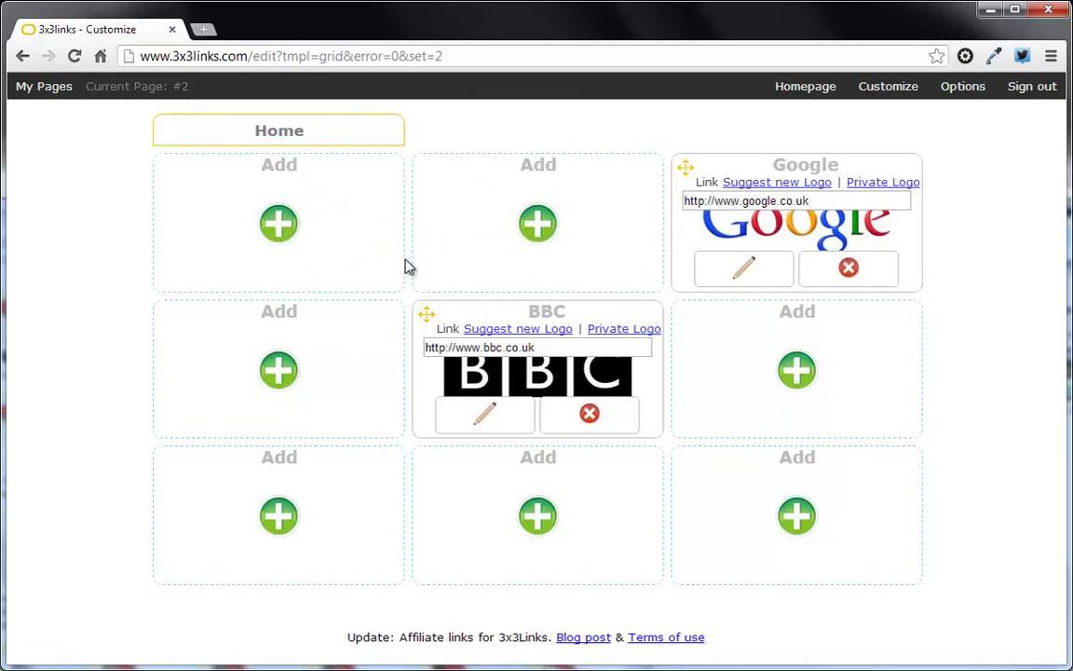
Add a folder captioned Class 8 in the first cell of the Home grid
left_click(281, 226)
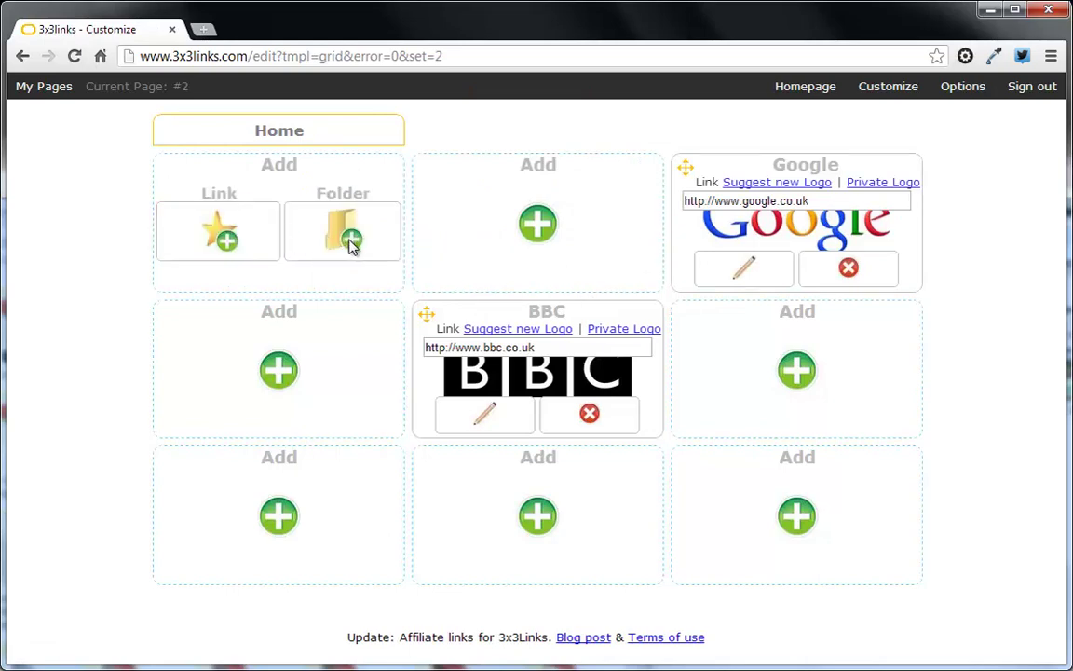
left_click(335, 242)
left_click_drag(323, 175, 214, 172)
type("Class 8")
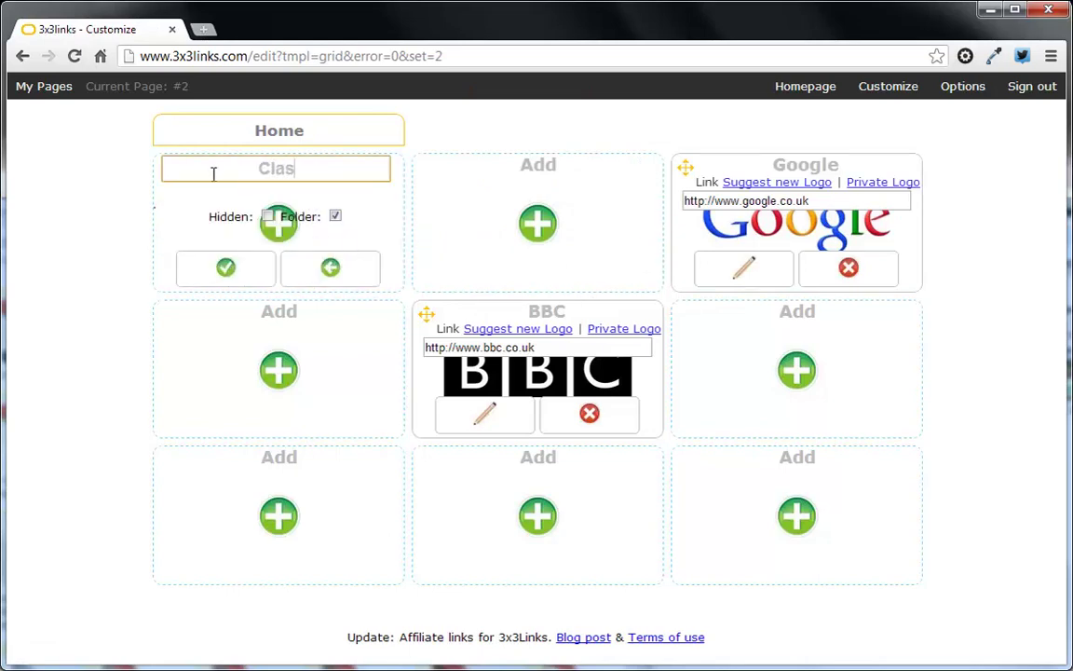
left_click(224, 266)
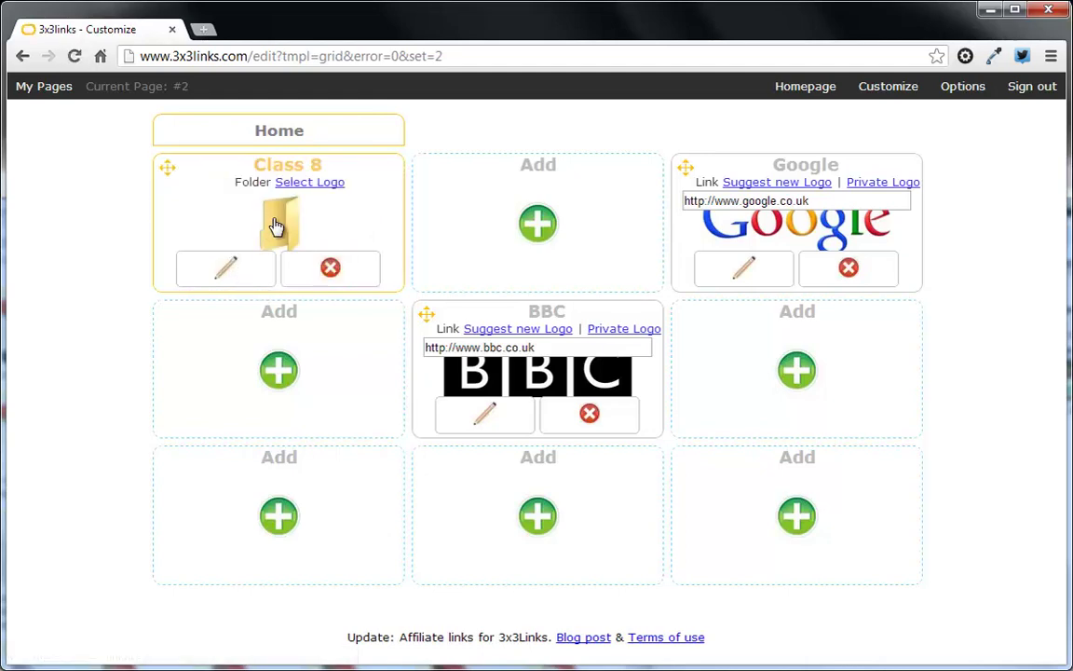
Open the Class 8 folder and add a subfolder captioned Literacy in its first cell
left_click(277, 226)
mouse_move(289, 226)
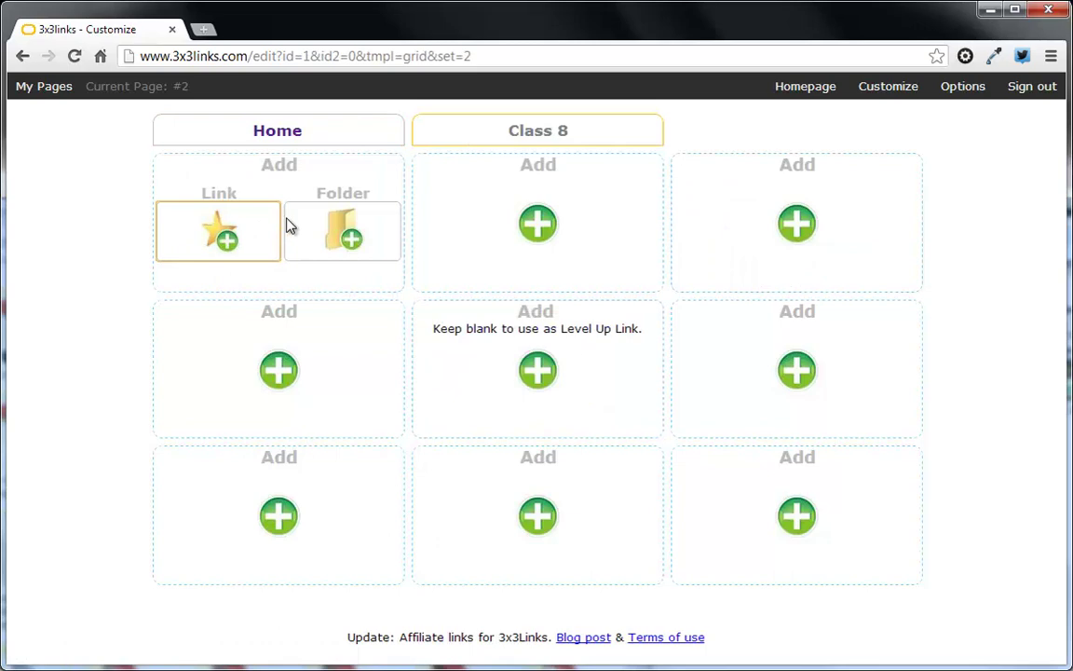
left_click(318, 216)
left_click_drag(319, 170, 159, 168)
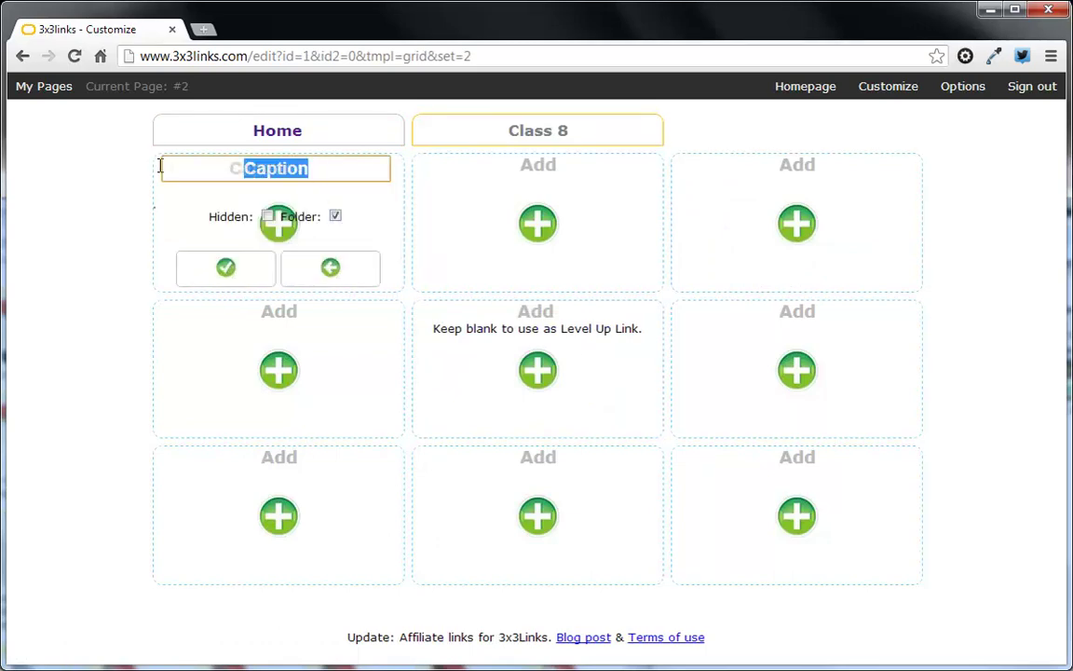
type("Literacy")
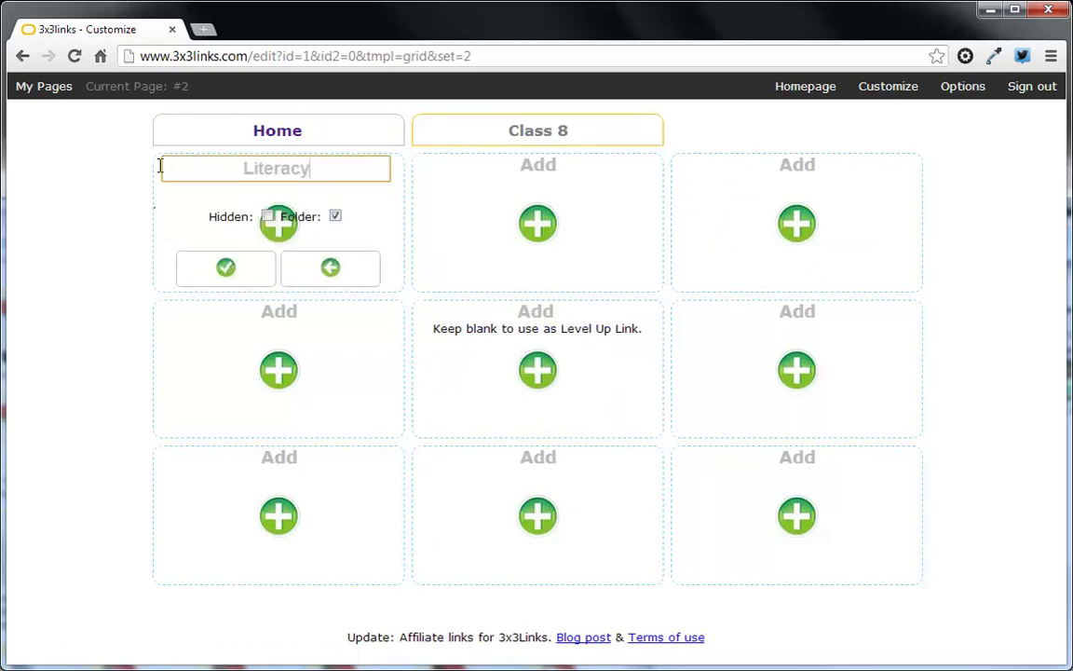
left_click(227, 269)
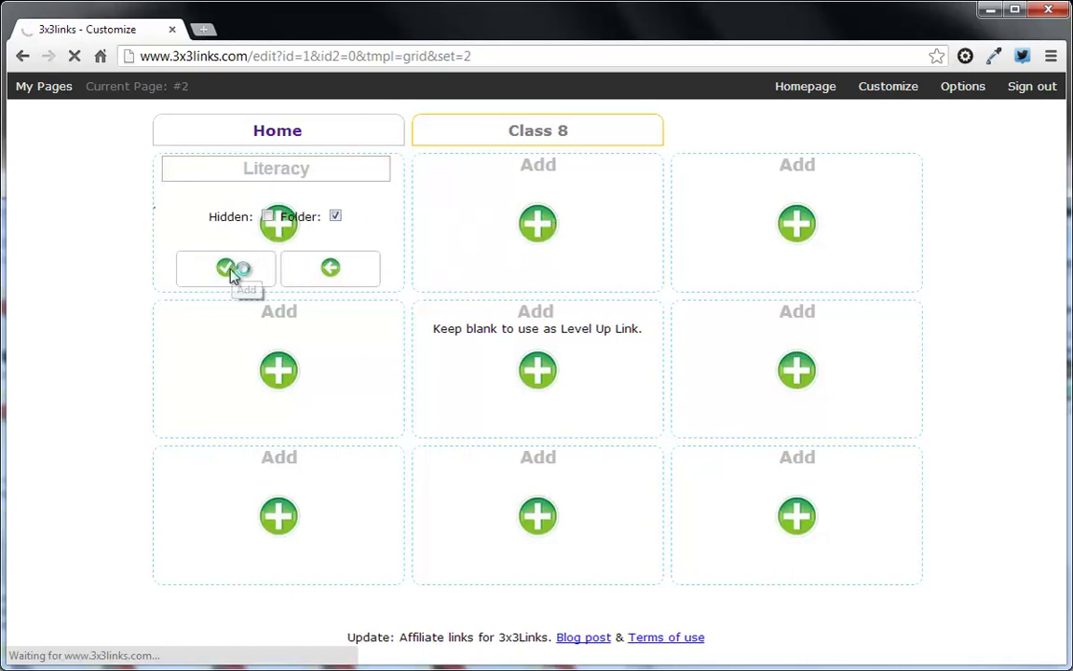
Add a subfolder captioned Science beside Literacy in the Class 8 folder
left_click(551, 240)
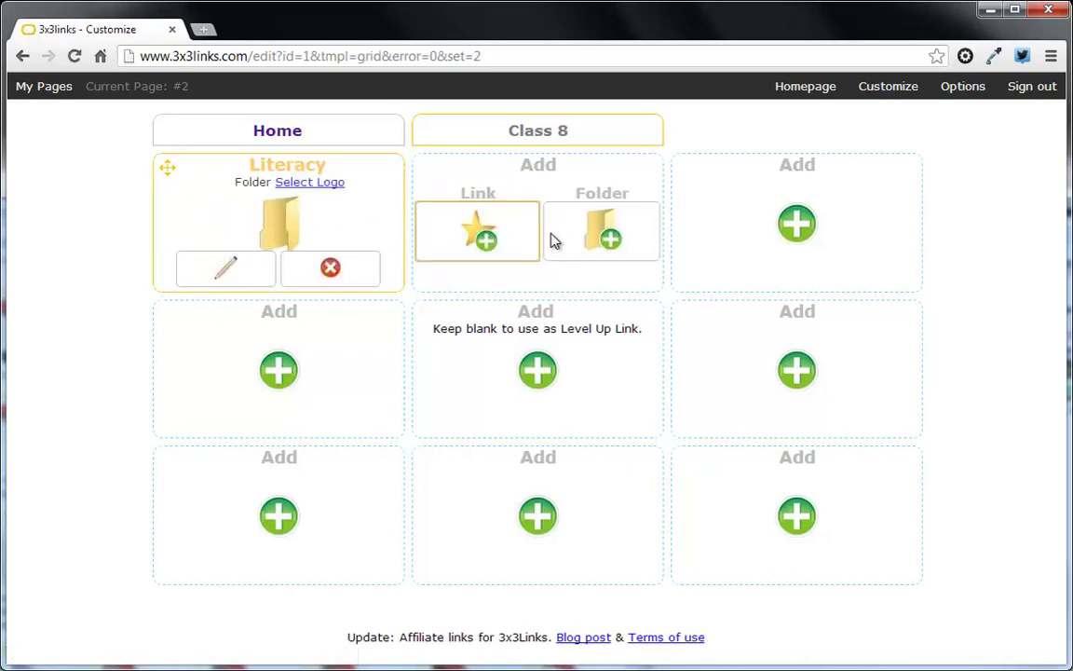
left_click(546, 232)
type("Science")
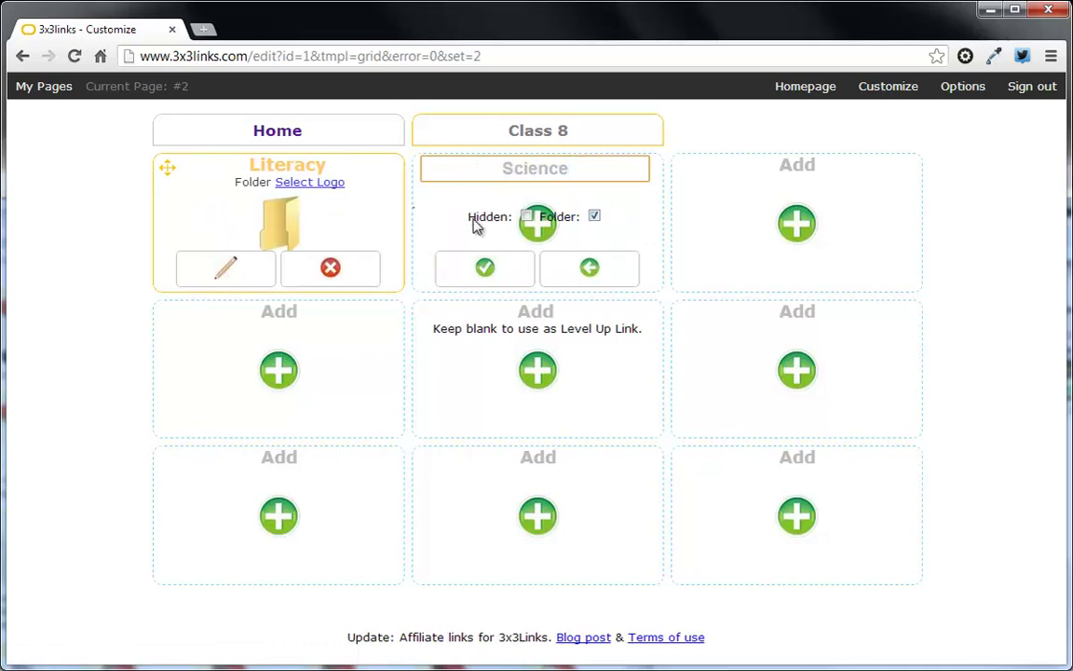
left_click(488, 270)
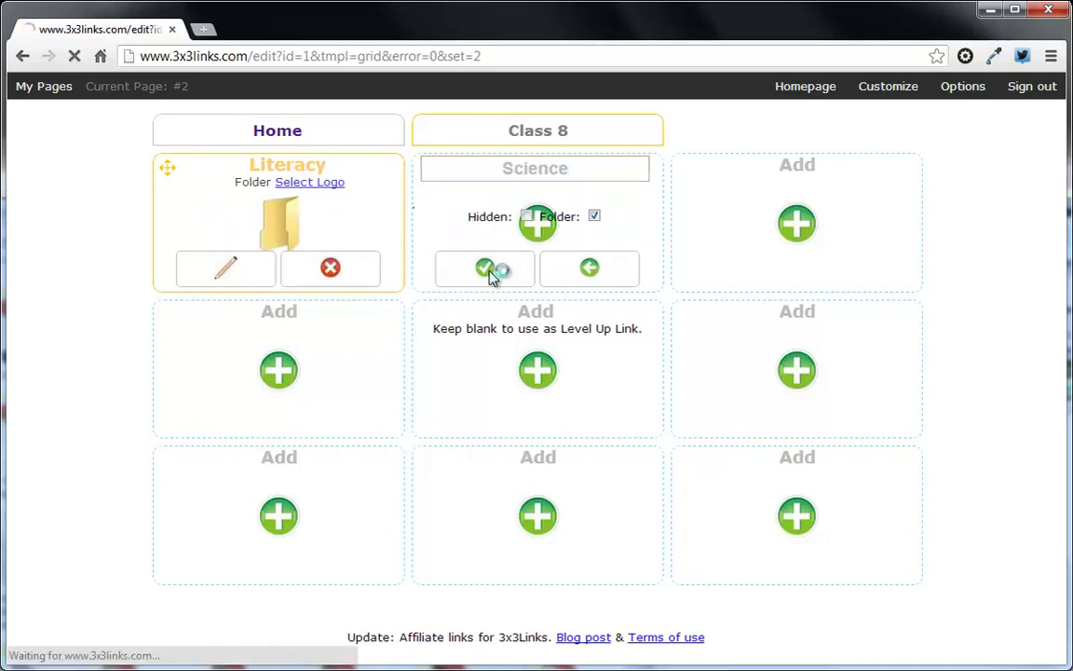
left_click(819, 228)
left_click(760, 244)
double_click(795, 167)
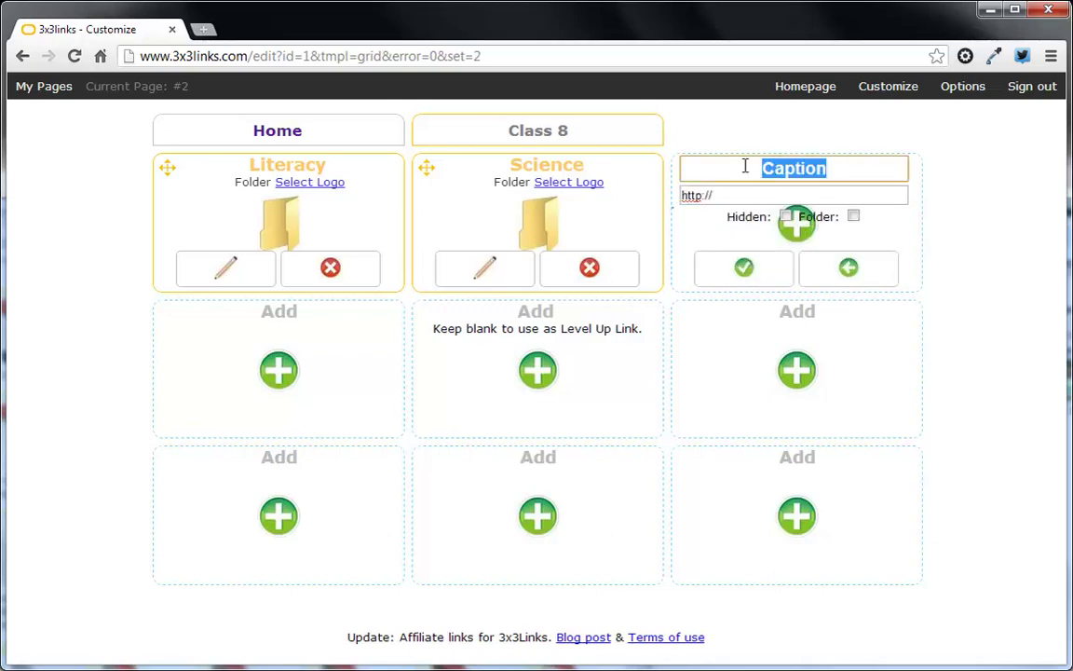
type("Our Blog")
key("Tab")
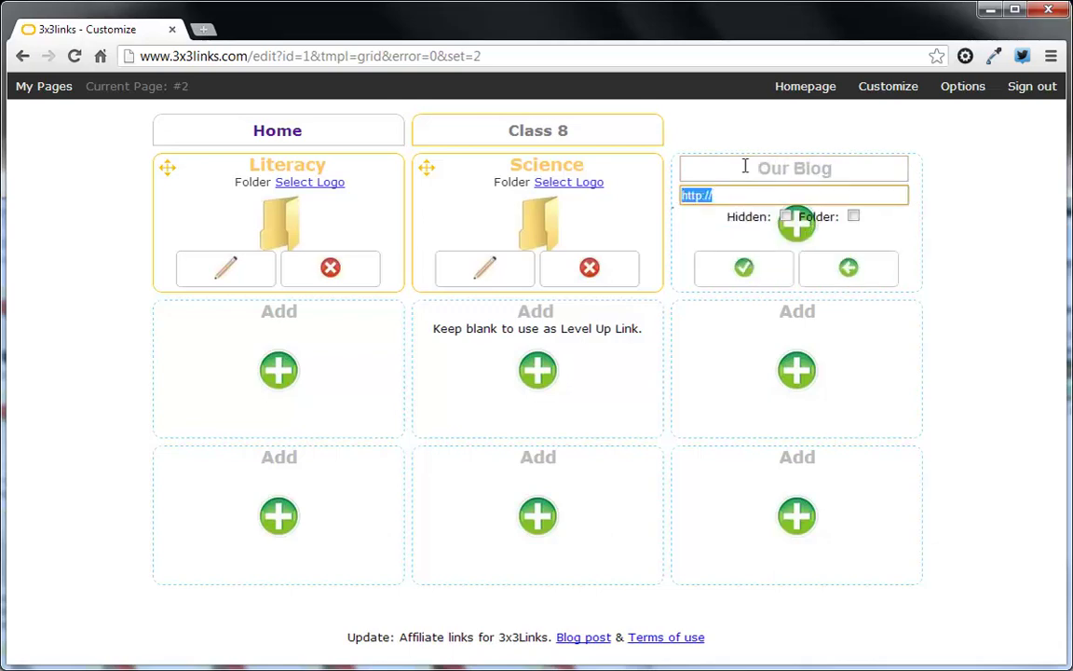
key("End")
type("www.s")
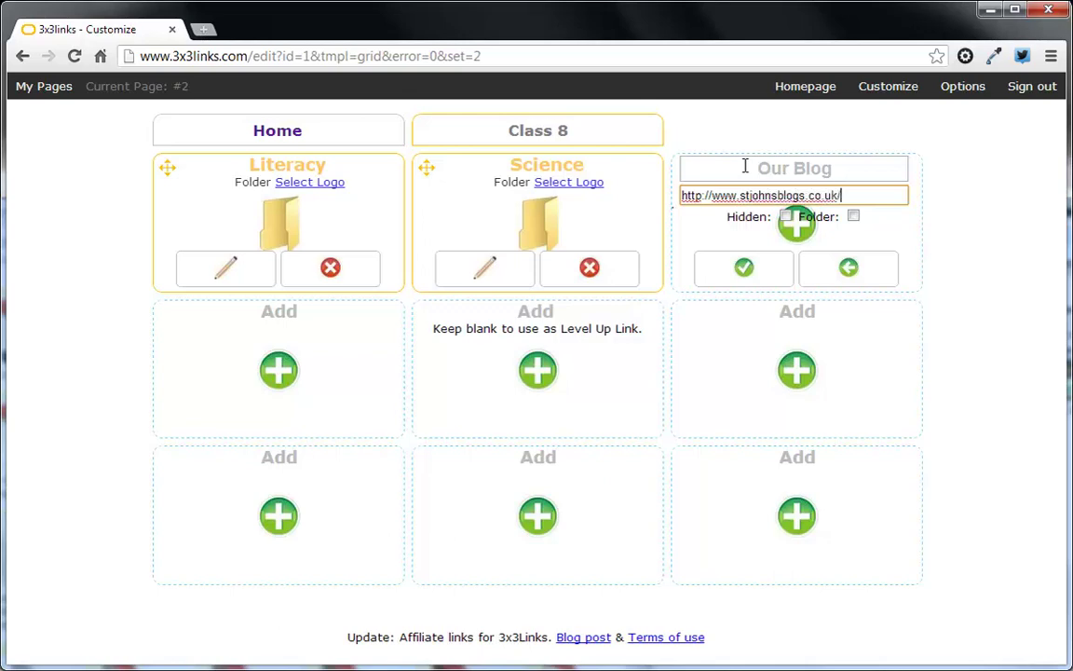
left_click(744, 263)
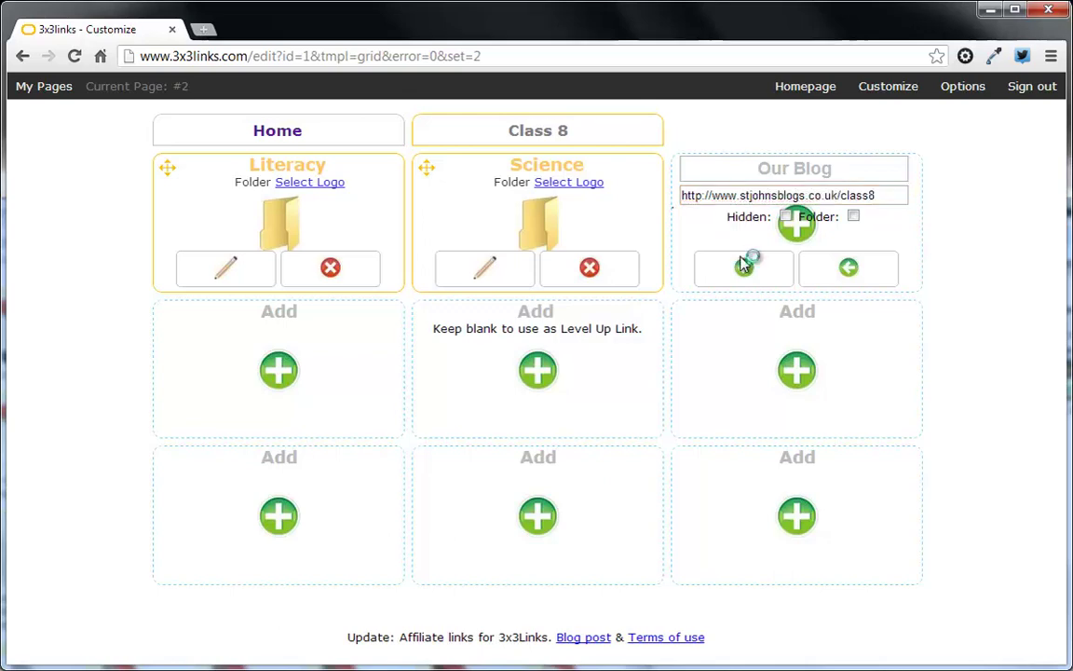
left_click(346, 140)
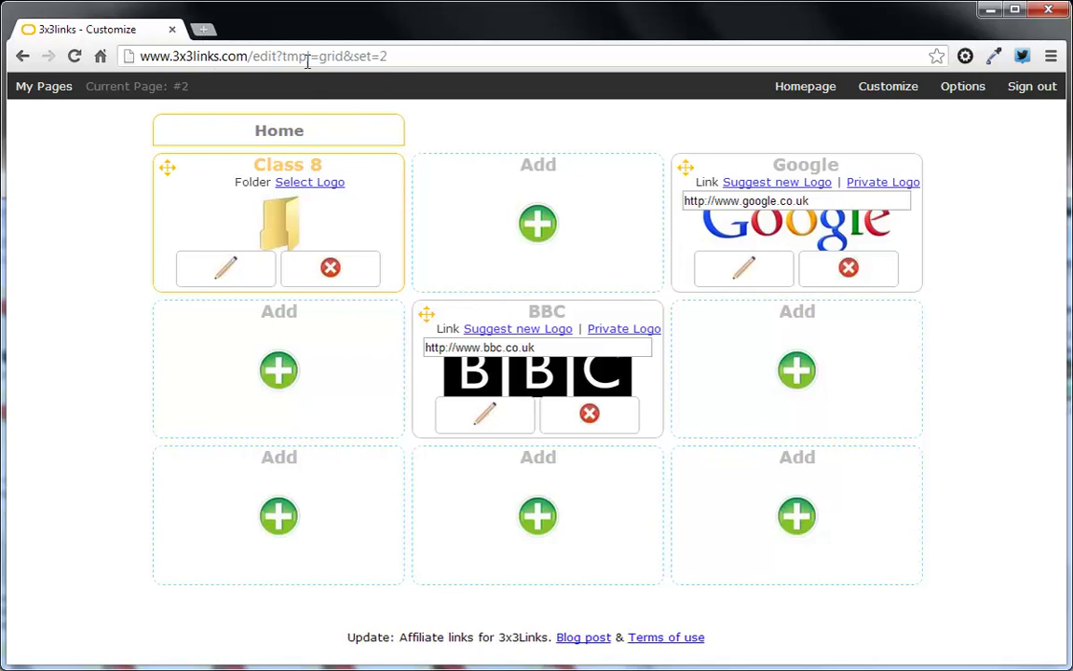
left_click(959, 90)
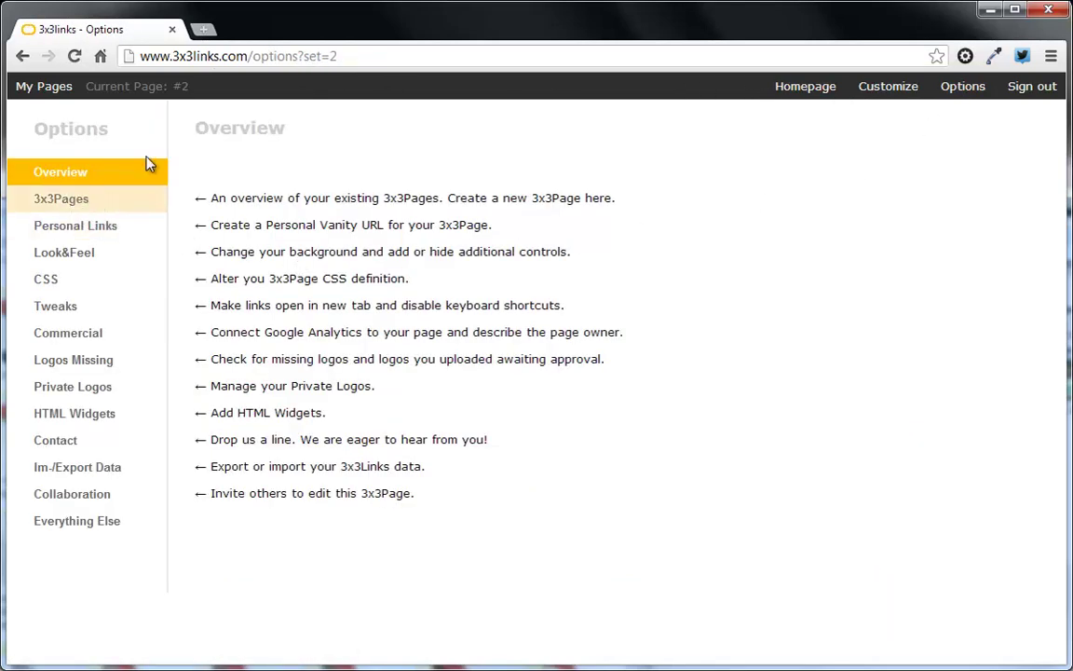
left_click(203, 32)
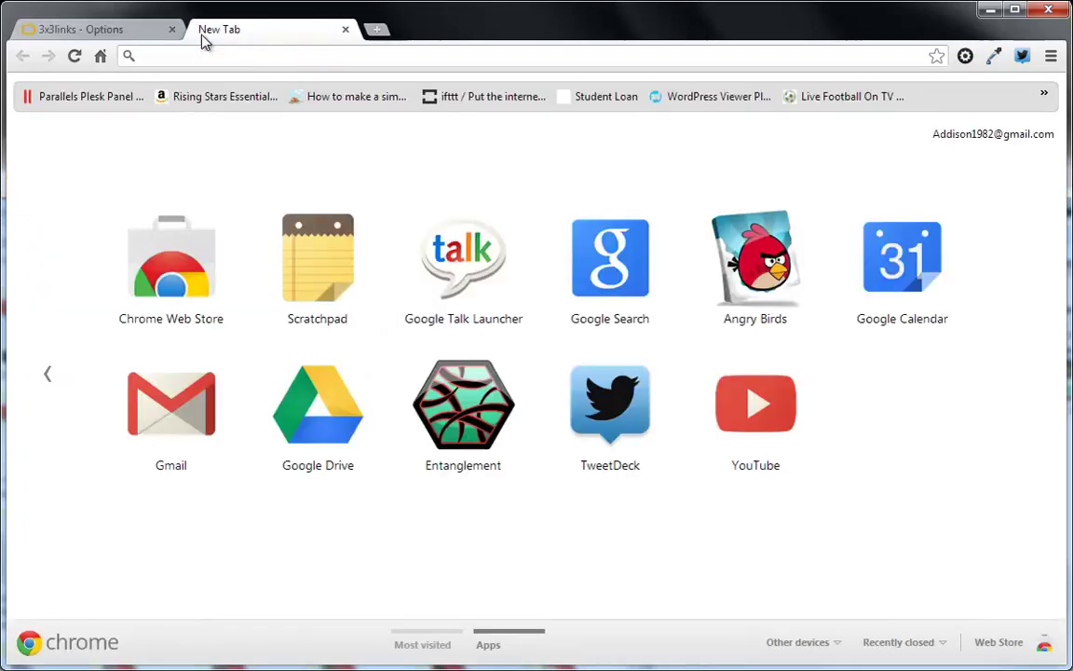
type("3x3links")
key("Down")
key("Return")
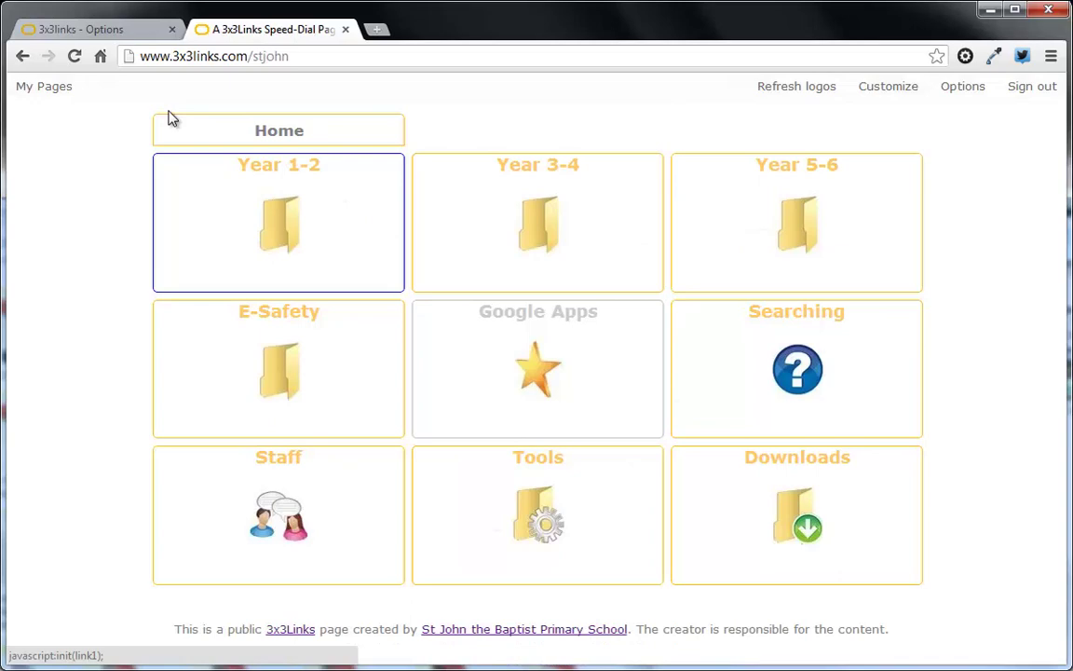
Return to the options tab and enter essentialscpd as the vanity URL under Personal Links
left_click(102, 30)
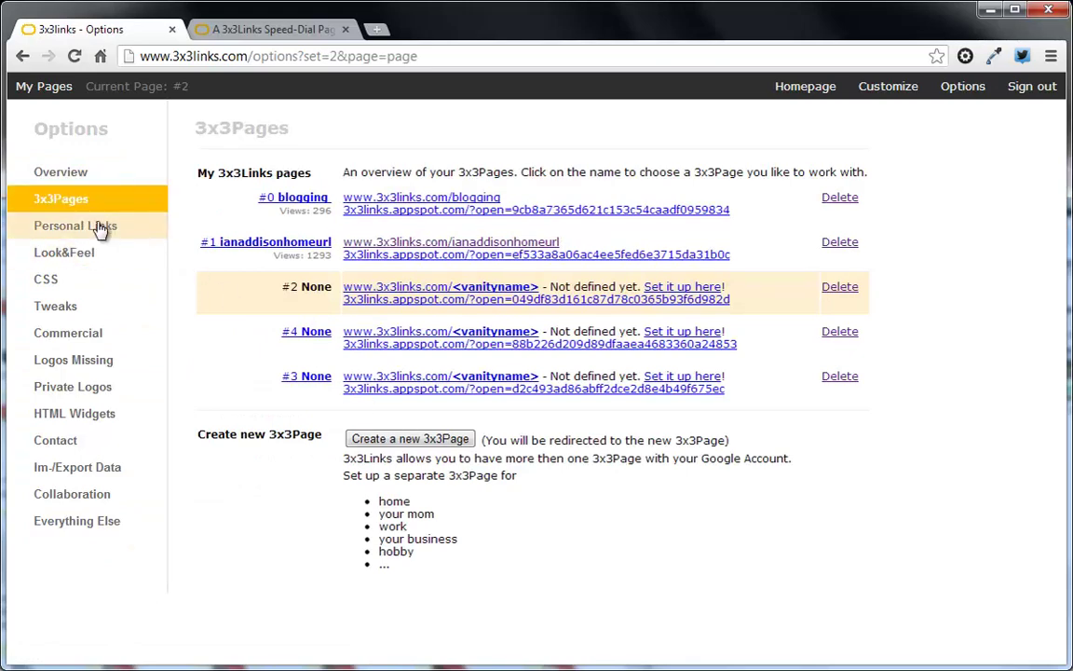
left_click(99, 230)
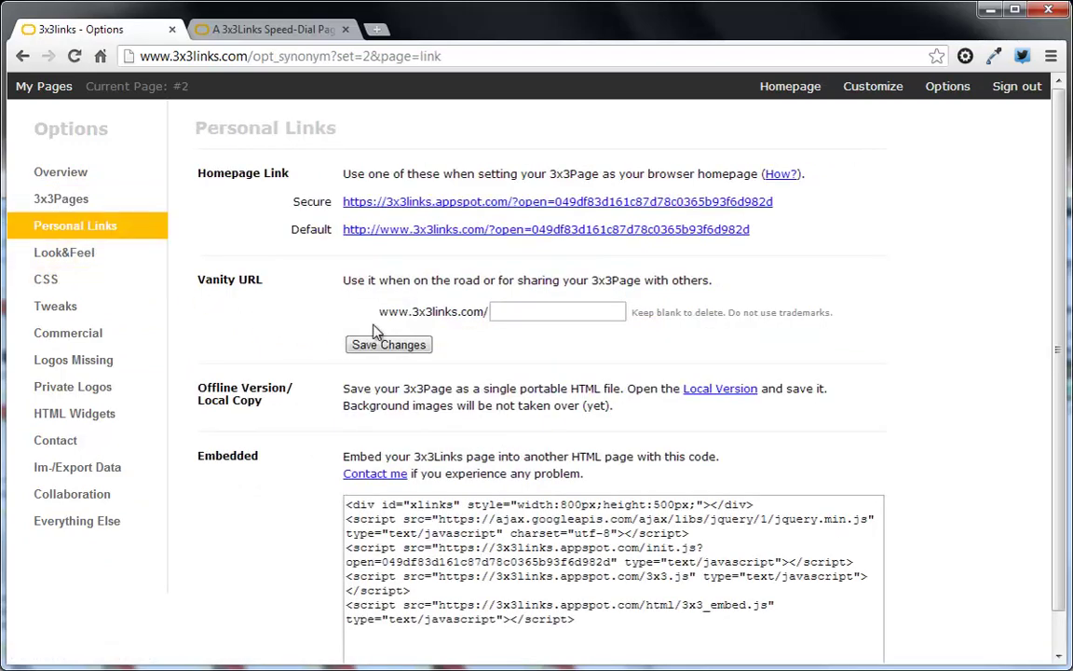
left_click(519, 311)
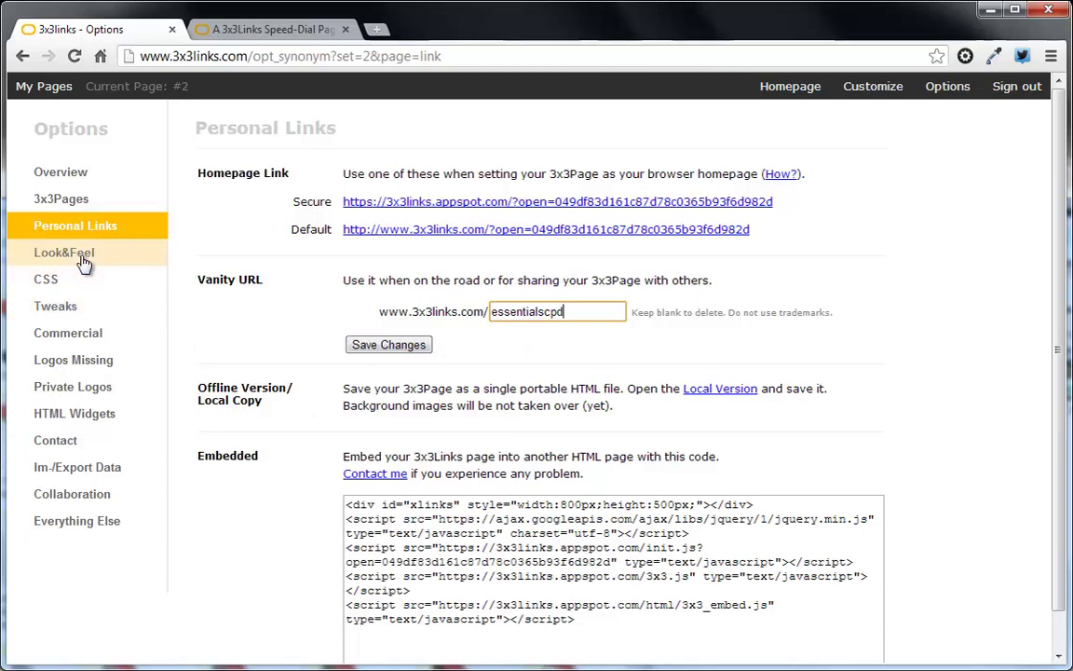
Review the Look & Feel settings and the Tweaks options for page #2
left_click(84, 264)
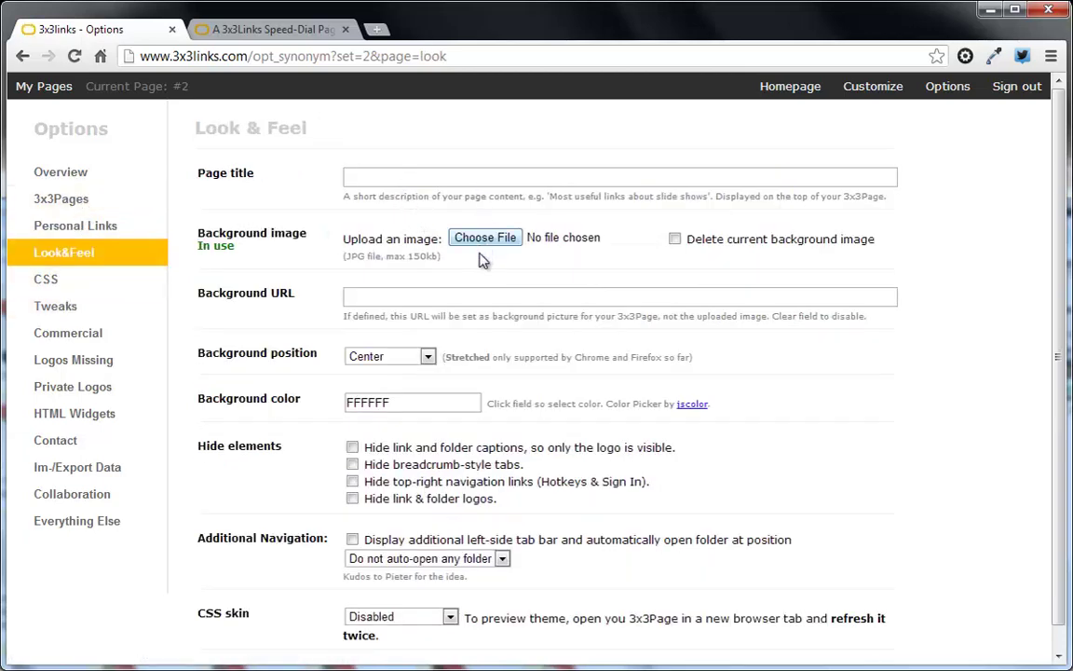
left_click(56, 306)
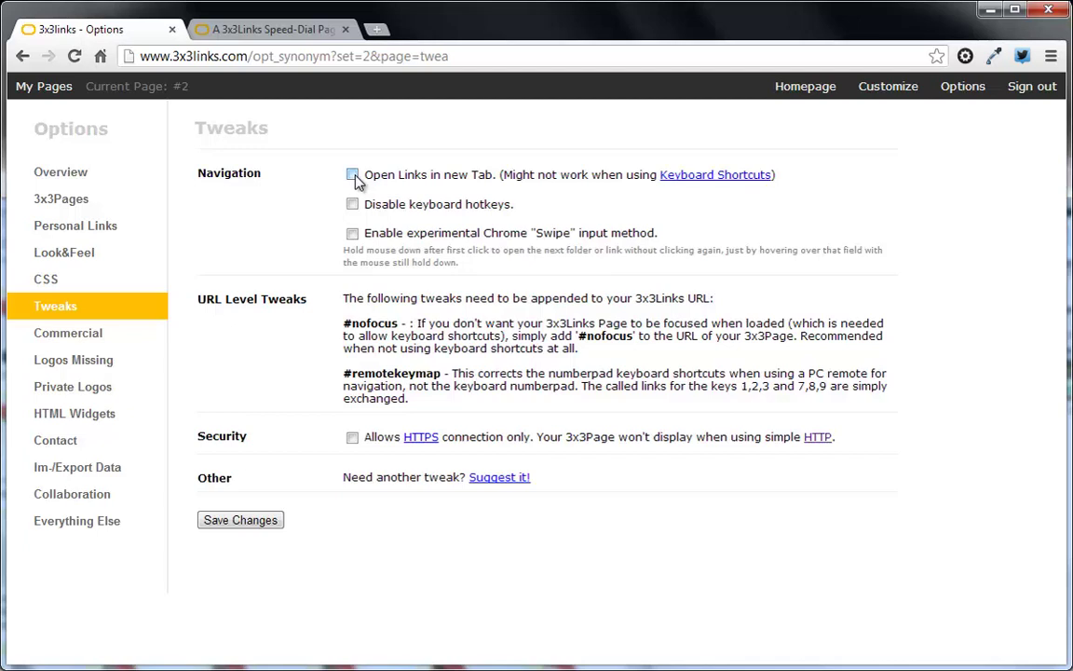
left_click(88, 205)
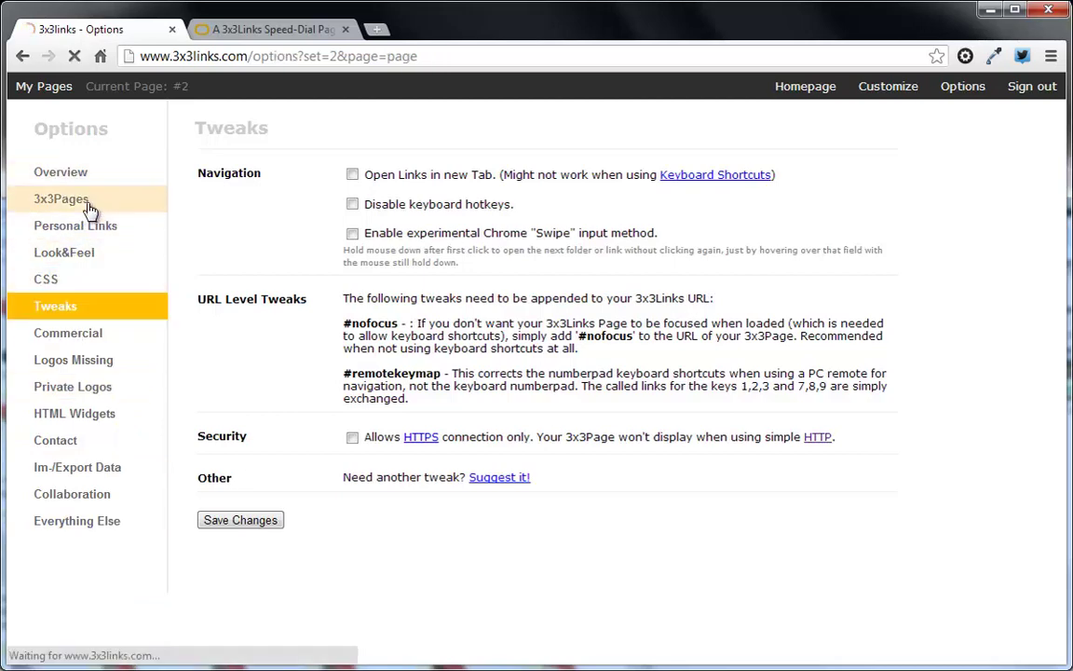
Go back to the vanity URL field in Personal Links and compare it with the address of the stjohn page
left_click(88, 226)
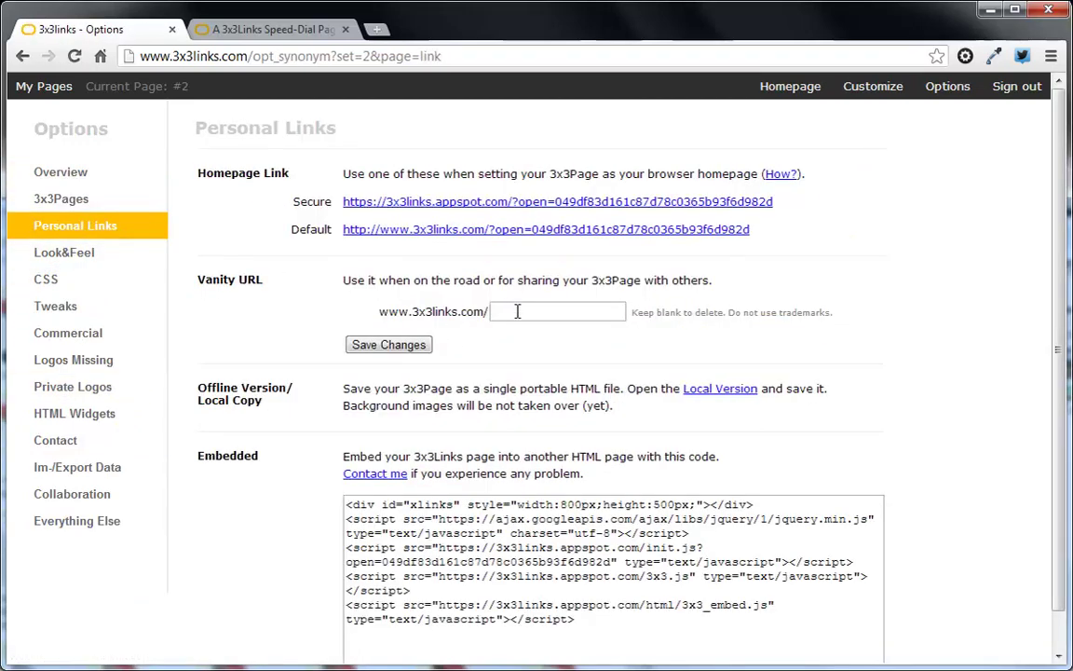
left_click(517, 311)
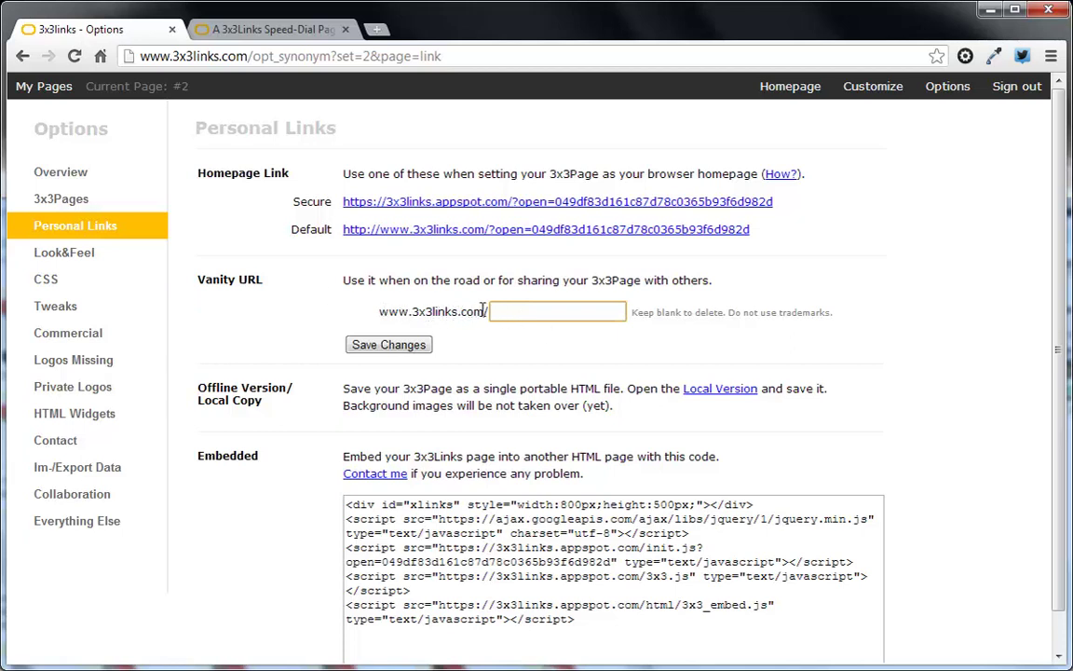
left_click(294, 36)
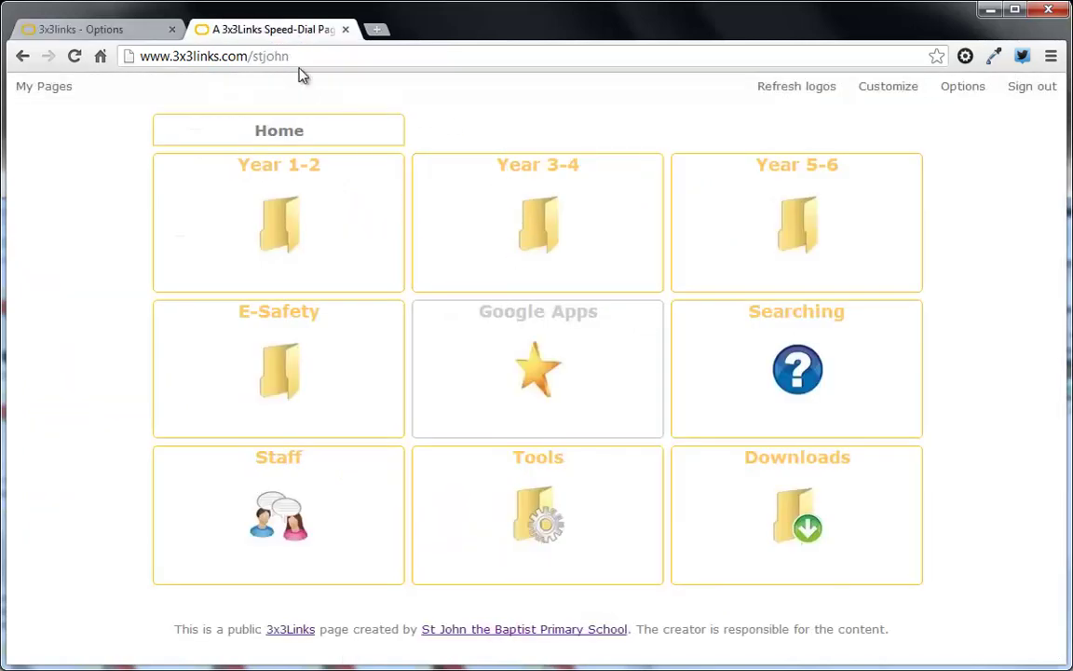